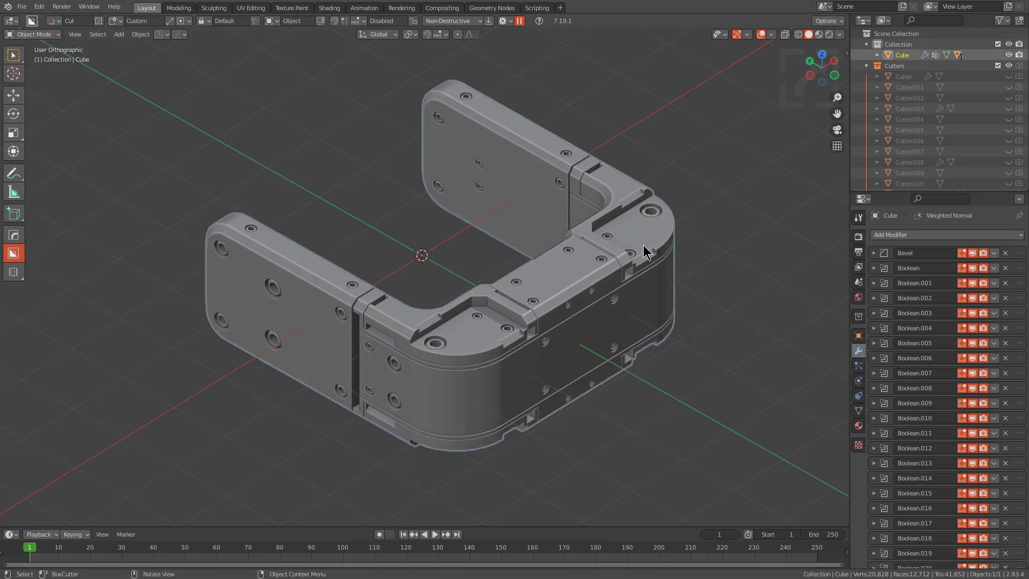
# Review the cube's Bevel, 33 Boolean and Hops_Mirror modifiers in the HOps Helper modifier tab.
pyautogui.scroll(-10, 967, 323)
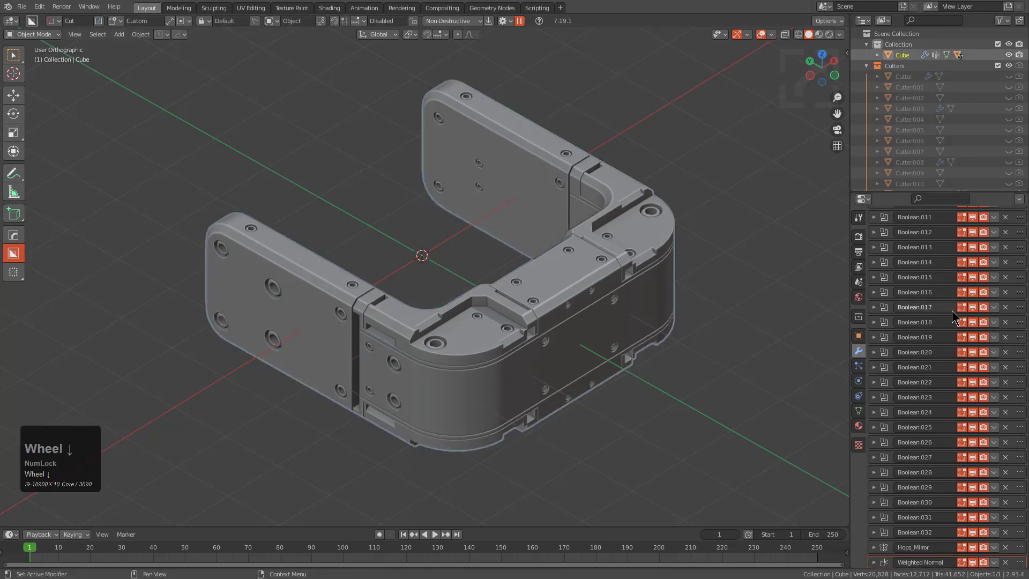
pyautogui.scroll(10, 928, 531)
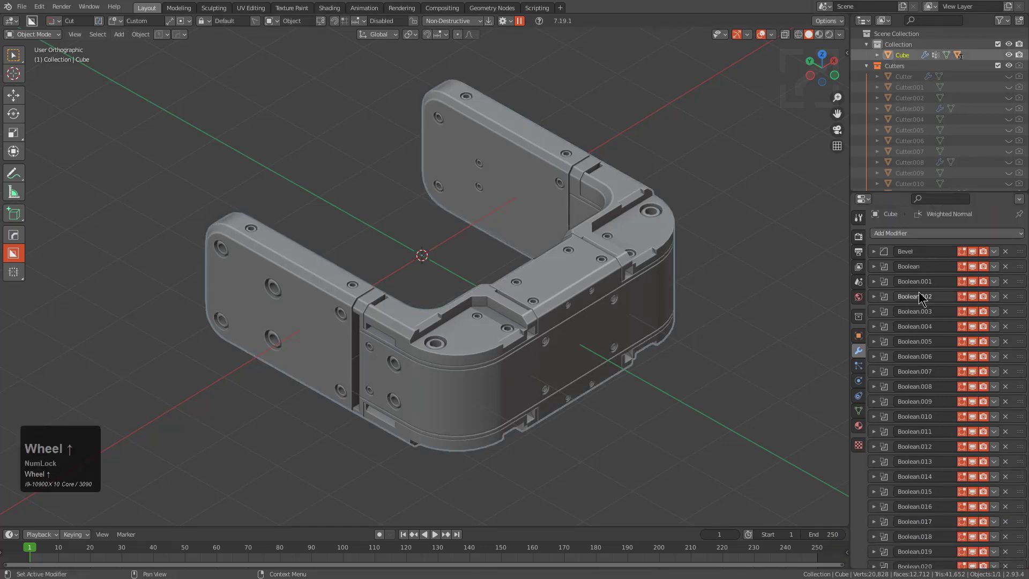
pyautogui.scroll(-8, 931, 327)
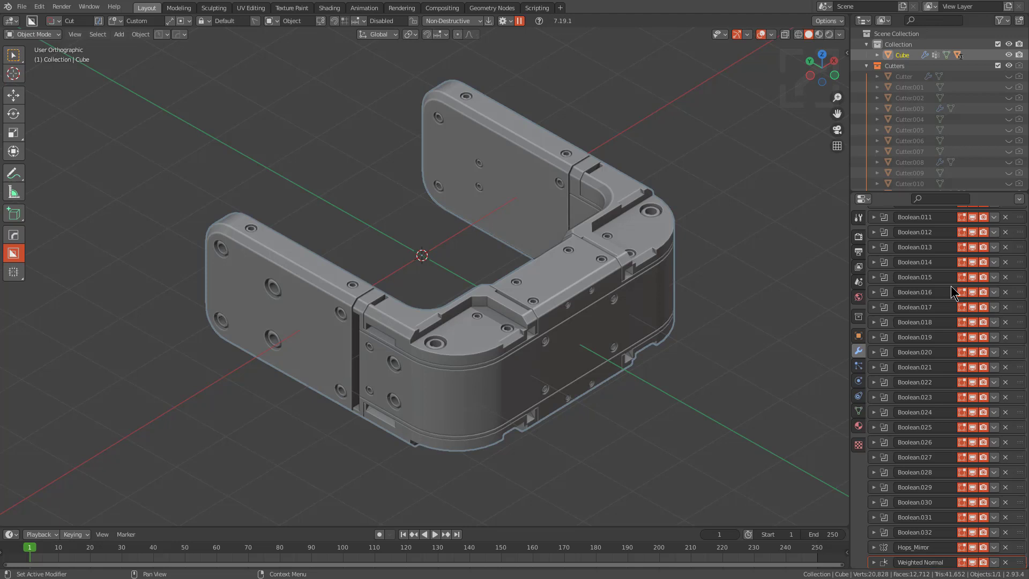
pyautogui.hotkey('ctrl', '`')
pyautogui.click(528, 255)
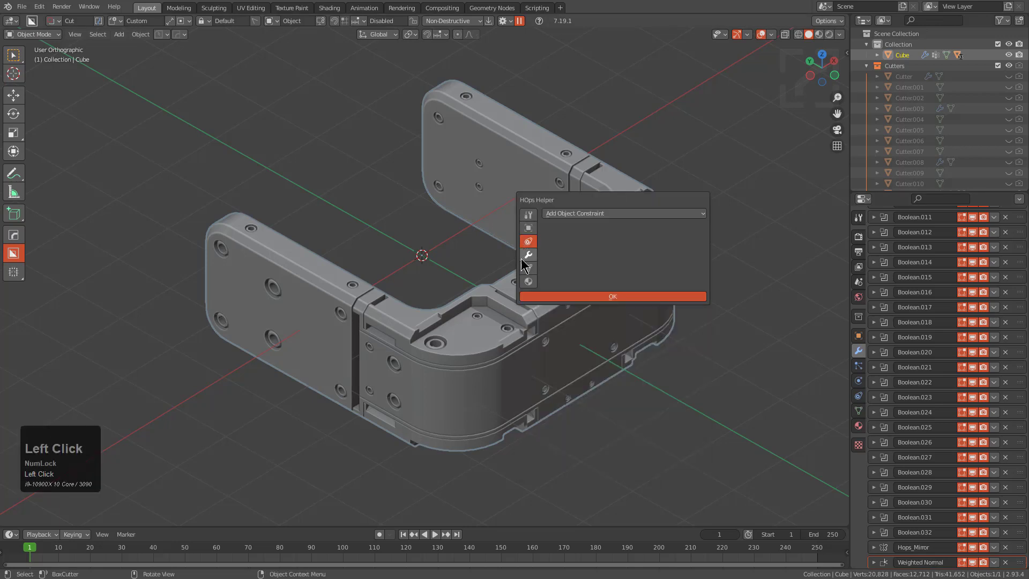
pyautogui.scroll(-2, 605, 226)
pyautogui.scroll(3, 612, 252)
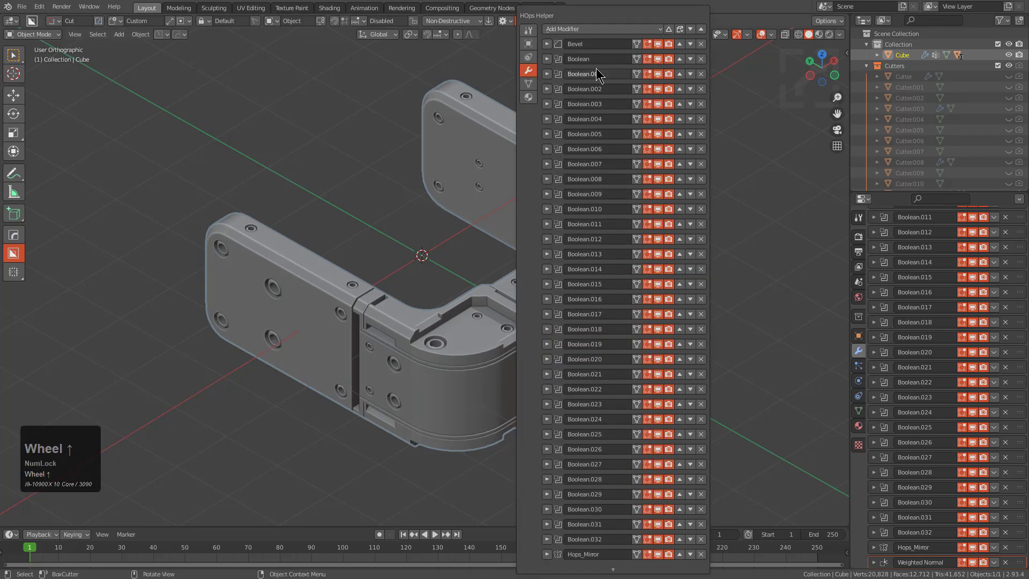
# Merge the 33 Boolean modifiers into one '33 Booleans' node modifier with HOps Stack / Unstack.
pyautogui.press('q')
pyautogui.moveTo(563, 182)
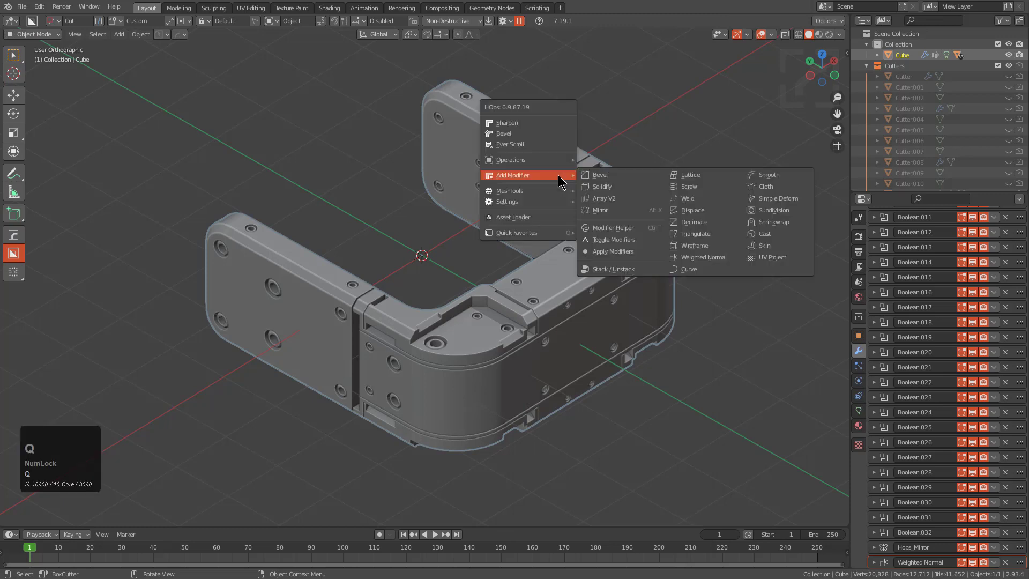
pyautogui.click(635, 269)
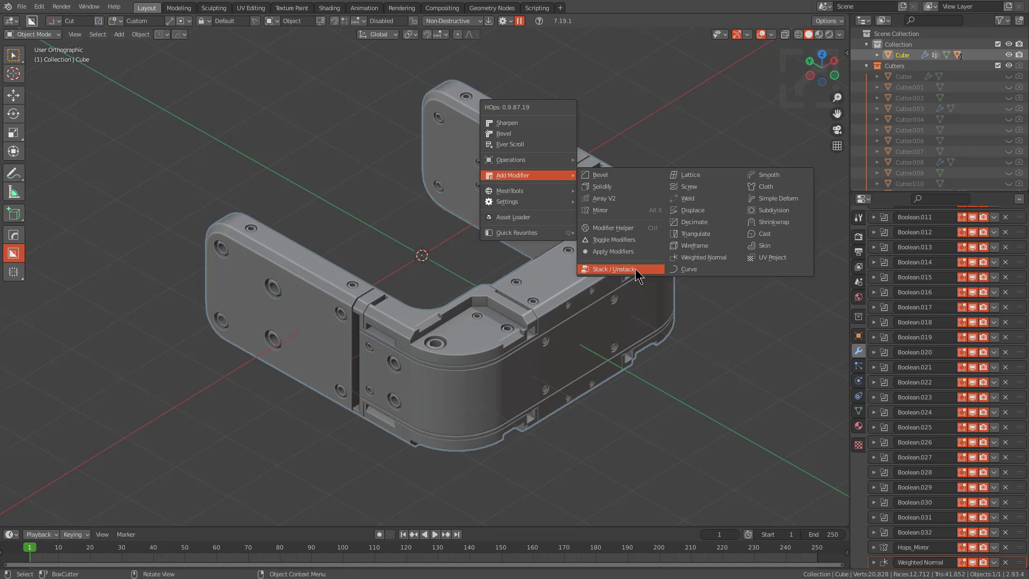
pyautogui.click(635, 268)
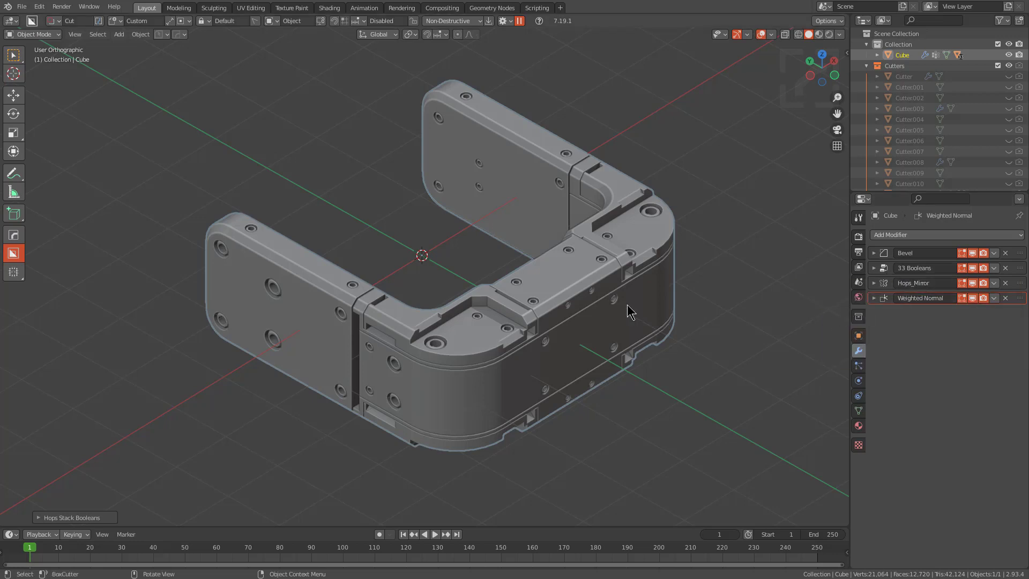
# Launch the HardOps Modifiers modal and cycle its modes back to Modifiers, re-enabling all four.
pyautogui.click(606, 267)
pyautogui.press('q')
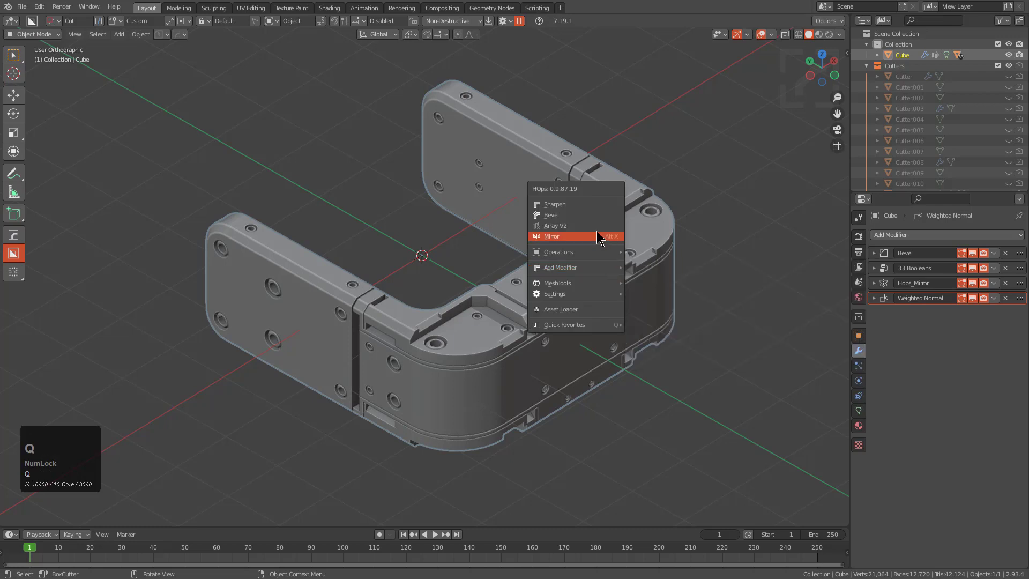
pyautogui.moveTo(594, 260)
pyautogui.click(656, 256)
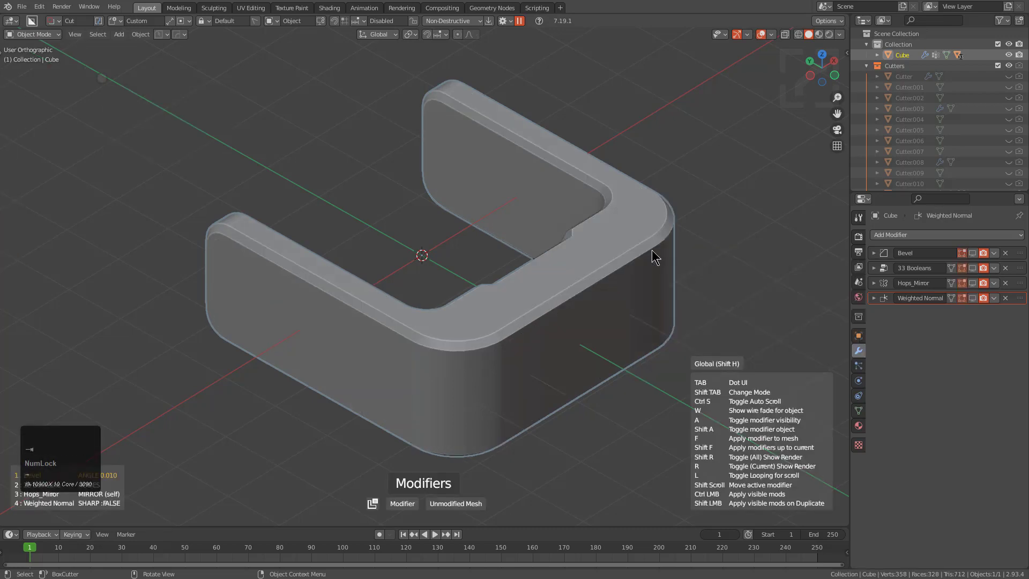
pyautogui.scroll(2, 653, 252)
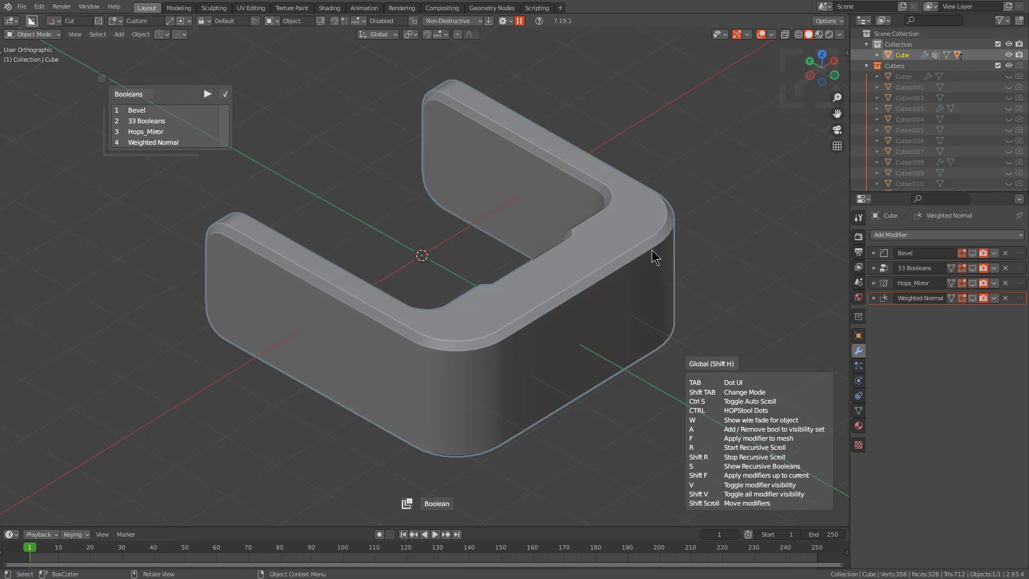
pyautogui.scroll(1, 652, 249)
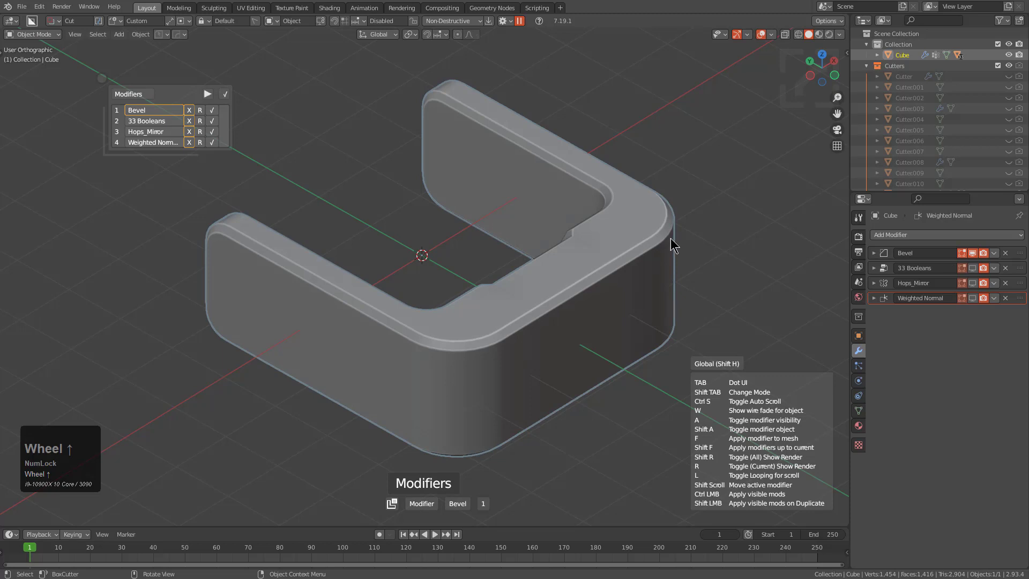
pyautogui.middleClick(670, 250)
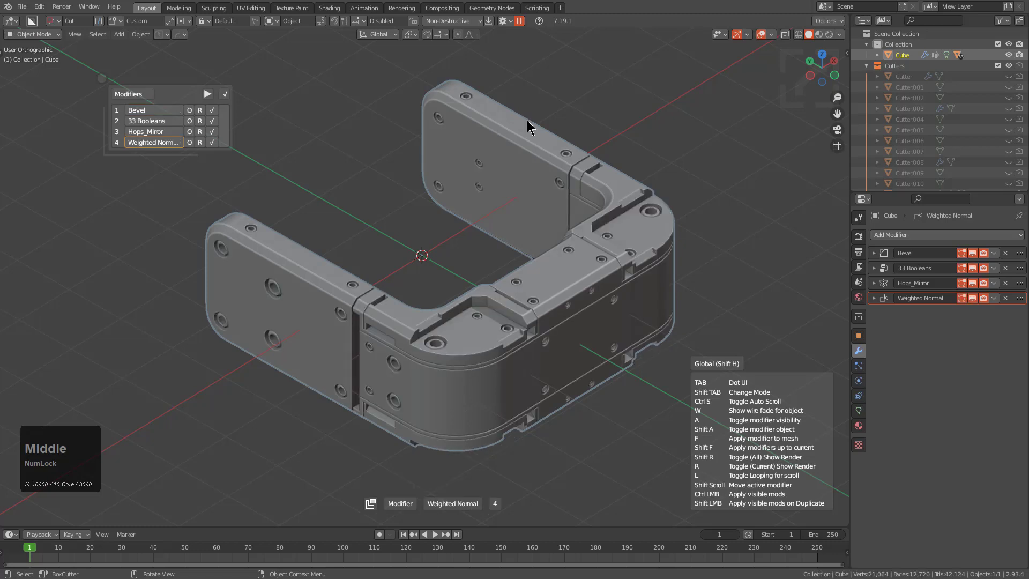
# Toggle the 33 Booleans cutter wireframes on, off, and back on.
pyautogui.press('shift')
pyautogui.keyDown('shift'); pyautogui.click(171, 126); pyautogui.keyUp('shift')
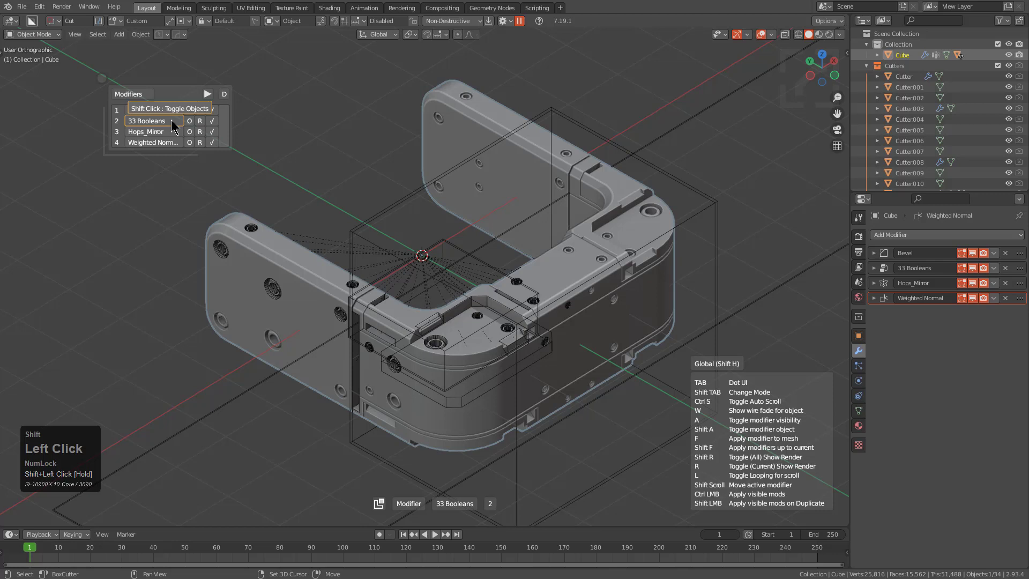
pyautogui.keyDown('shift'); pyautogui.click(171, 126); pyautogui.keyUp('shift')
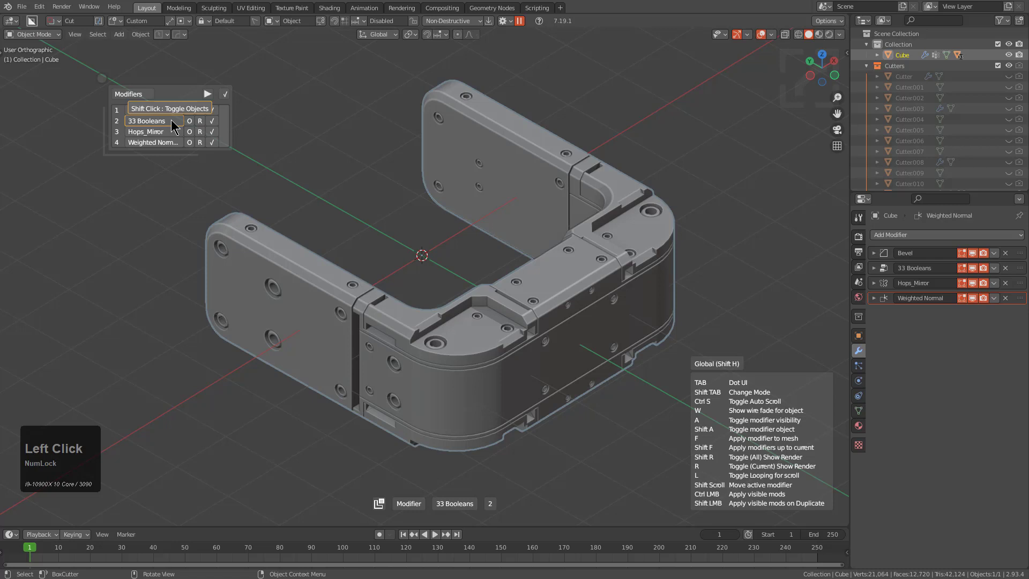
pyautogui.keyDown('shift'); pyautogui.click(173, 126); pyautogui.keyUp('shift')
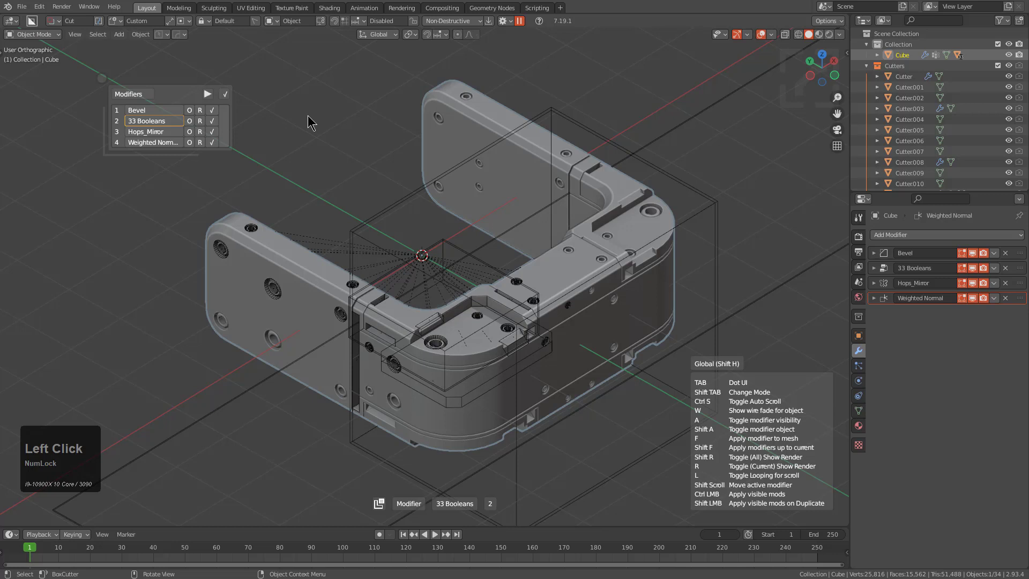
# Exit the HardOps modifier tool, hiding the cutters, and select the Cube.
pyautogui.rightClick(380, 101)
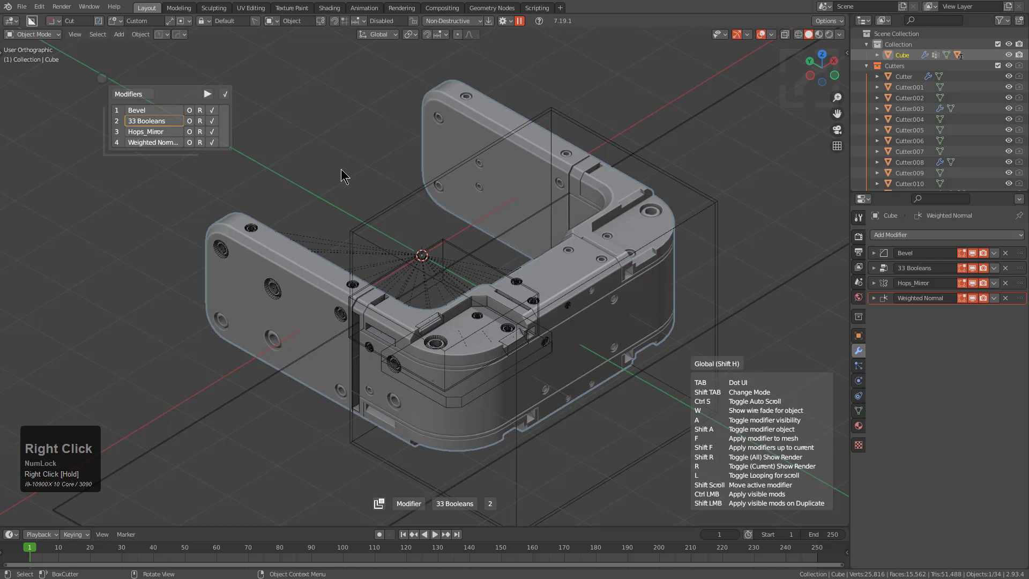
pyautogui.click(380, 112)
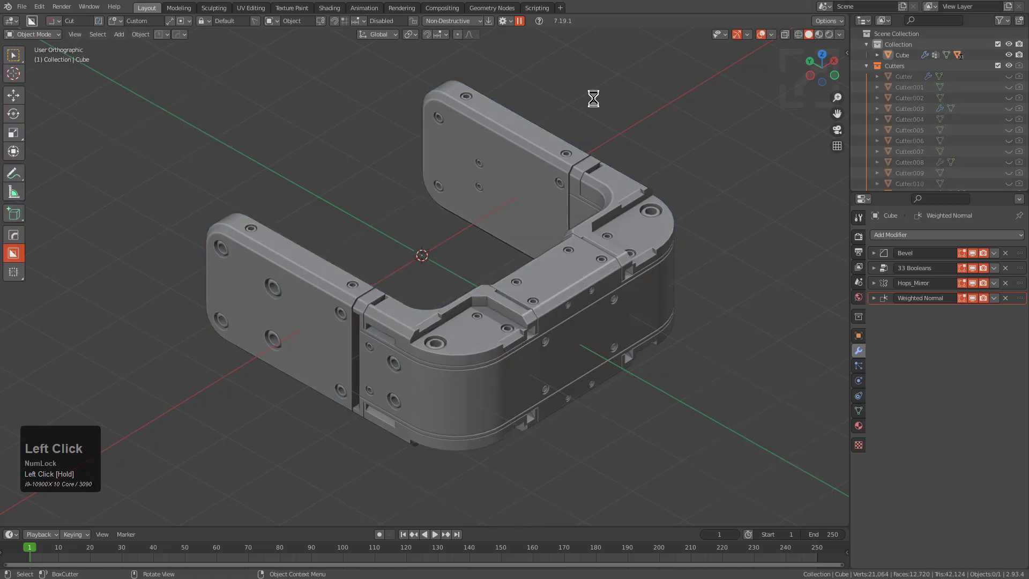
pyautogui.click(600, 183)
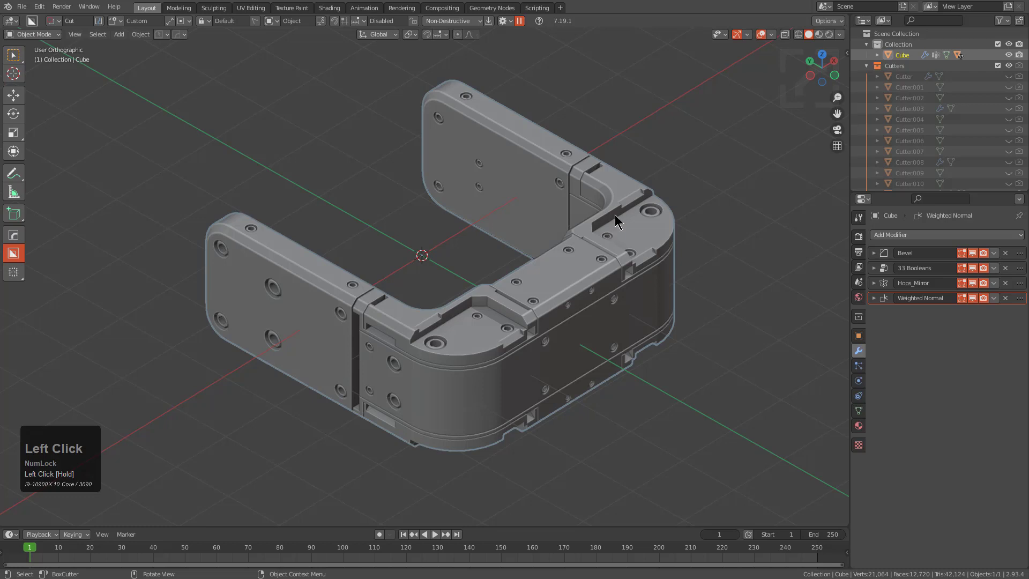
# Unstack the 33 Booleans node group into 33 separate Boolean modifiers with Alt Stack / Unstack.
pyautogui.press('q')
pyautogui.moveTo(616, 203)
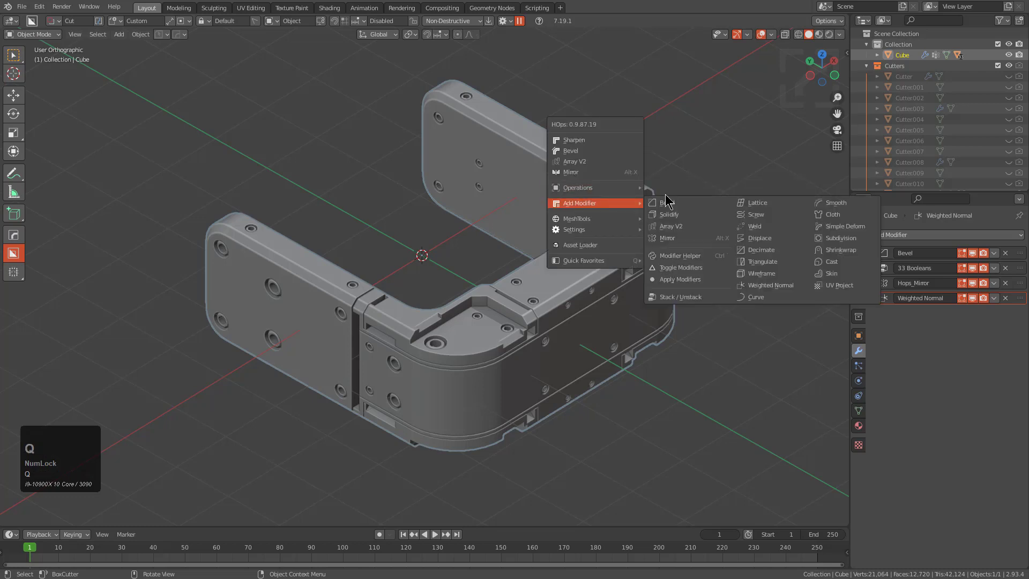
pyautogui.press('alt')
pyautogui.keyDown('alt'); pyautogui.click(688, 299); pyautogui.keyUp('alt')
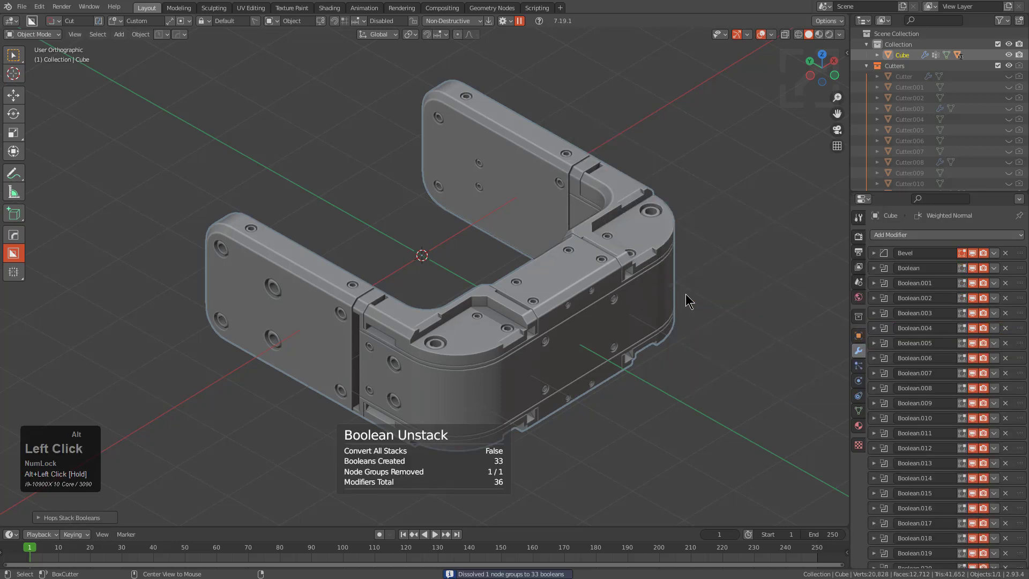
pyautogui.scroll(-6, 914, 469)
pyautogui.scroll(10, 918, 472)
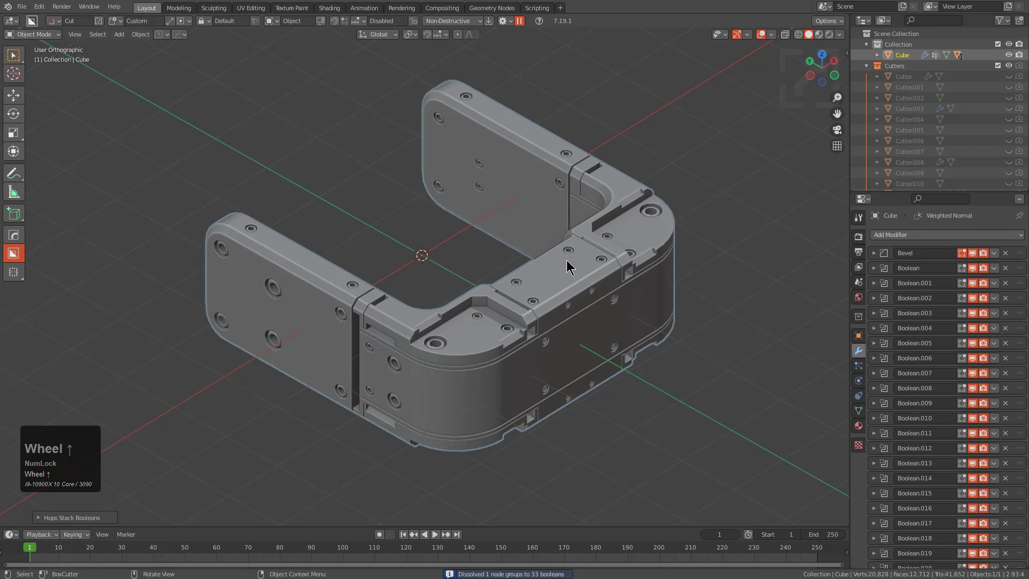
pyautogui.hotkey('shift', 'q')
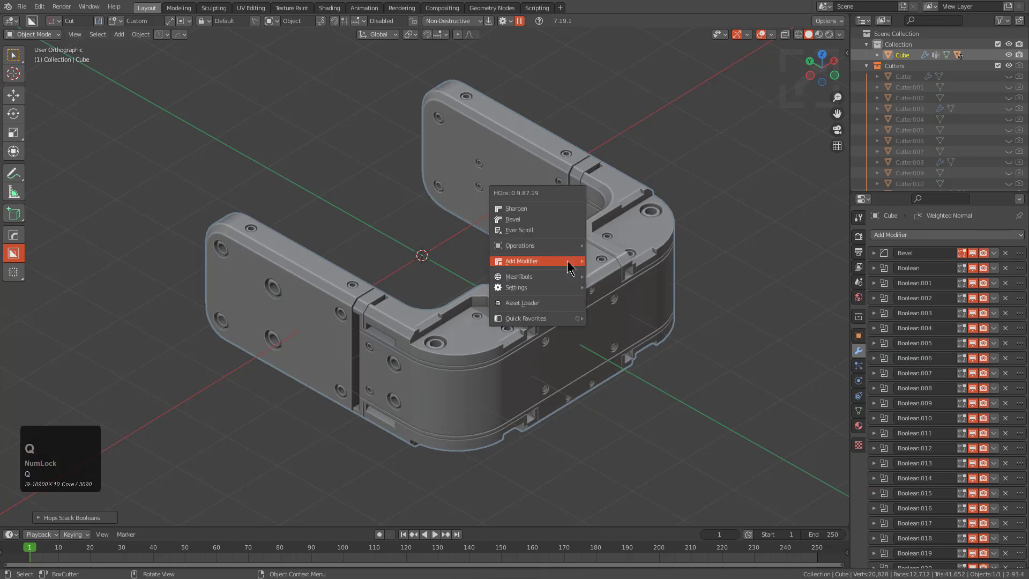
pyautogui.click(553, 234)
pyautogui.scroll(20, 553, 234)
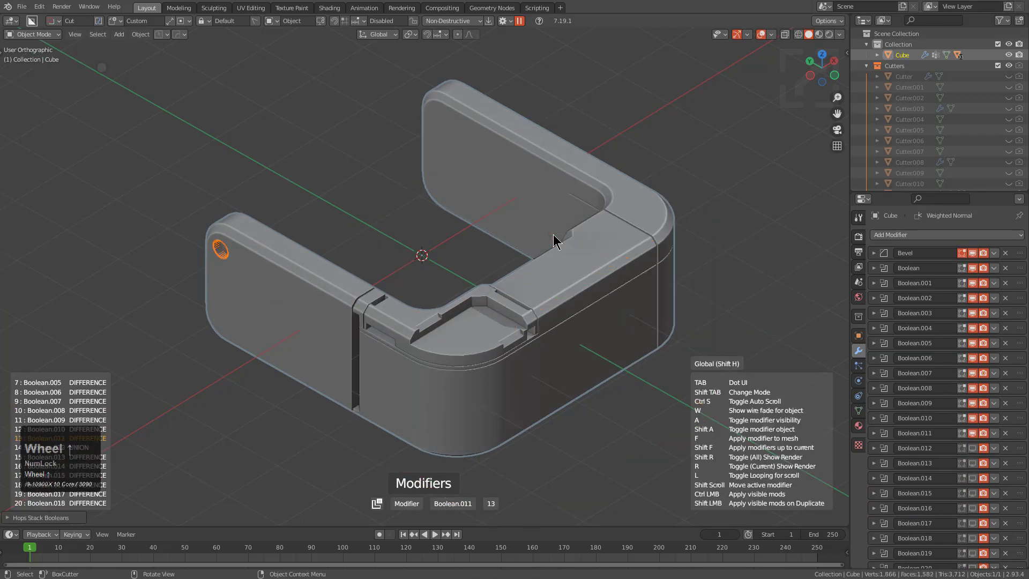
pyautogui.scroll(9, 553, 234)
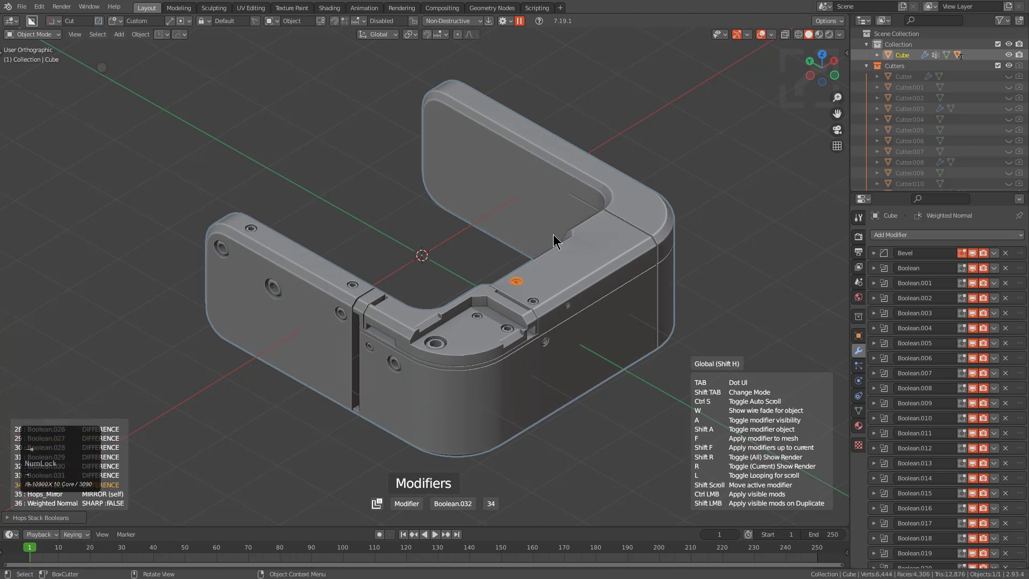
pyautogui.press('shift')
pyautogui.hotkey('shift', 'Tab')
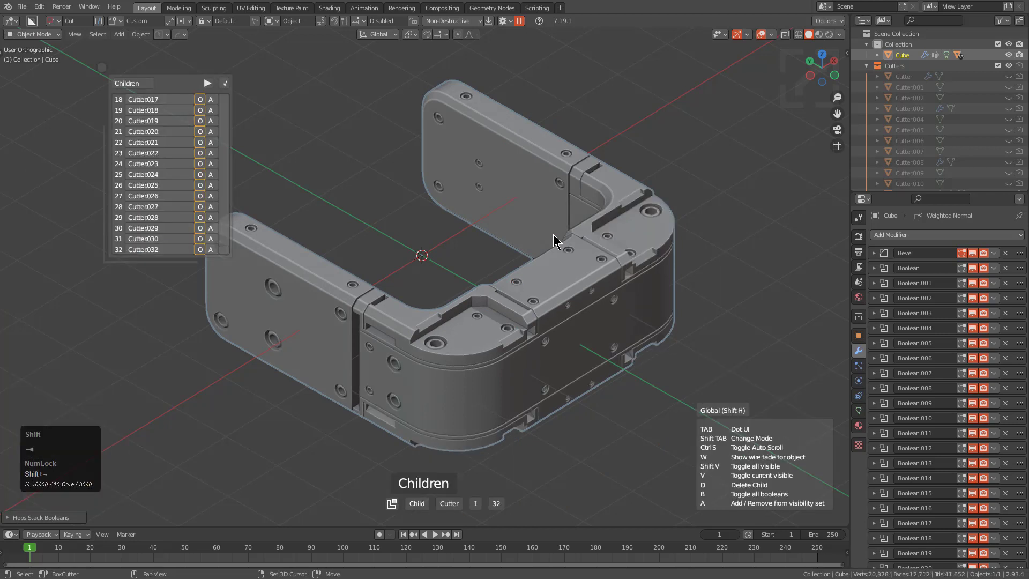
pyautogui.hotkey('shift', 'Tab')
pyautogui.scroll(2, 583, 276)
pyautogui.scroll(-2, 461, 339)
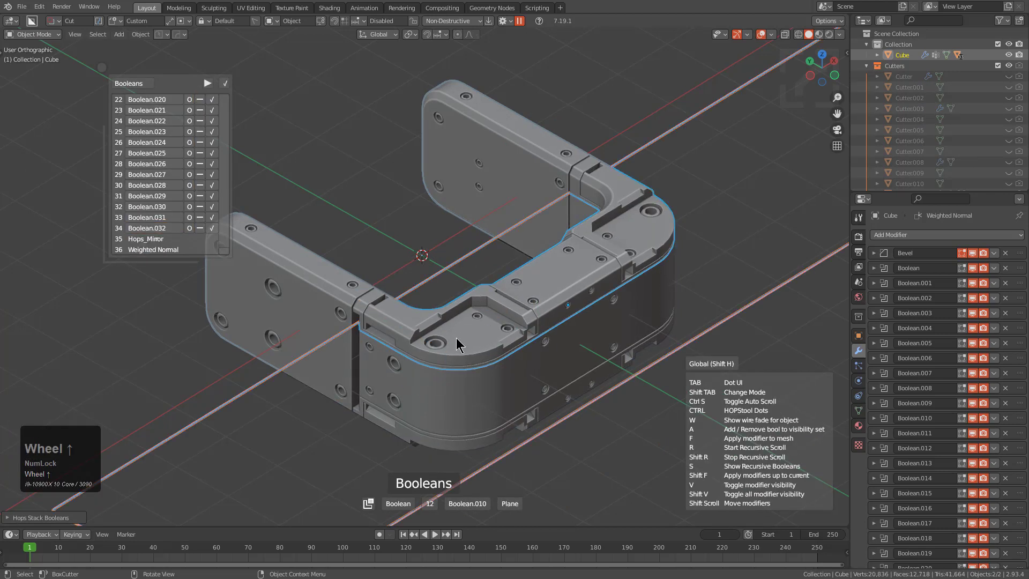
pyautogui.scroll(20, 457, 337)
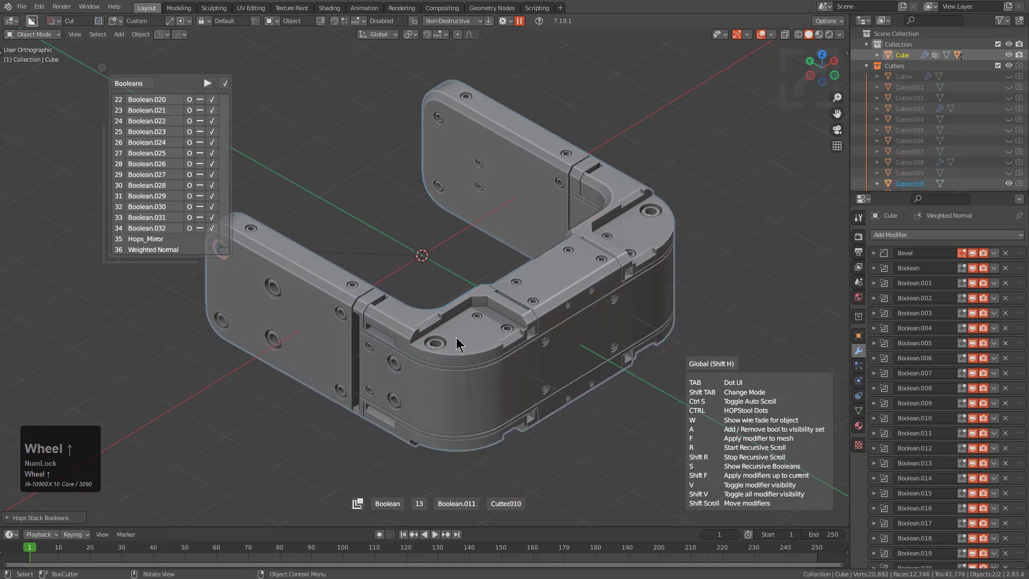
pyautogui.scroll(4, 458, 332)
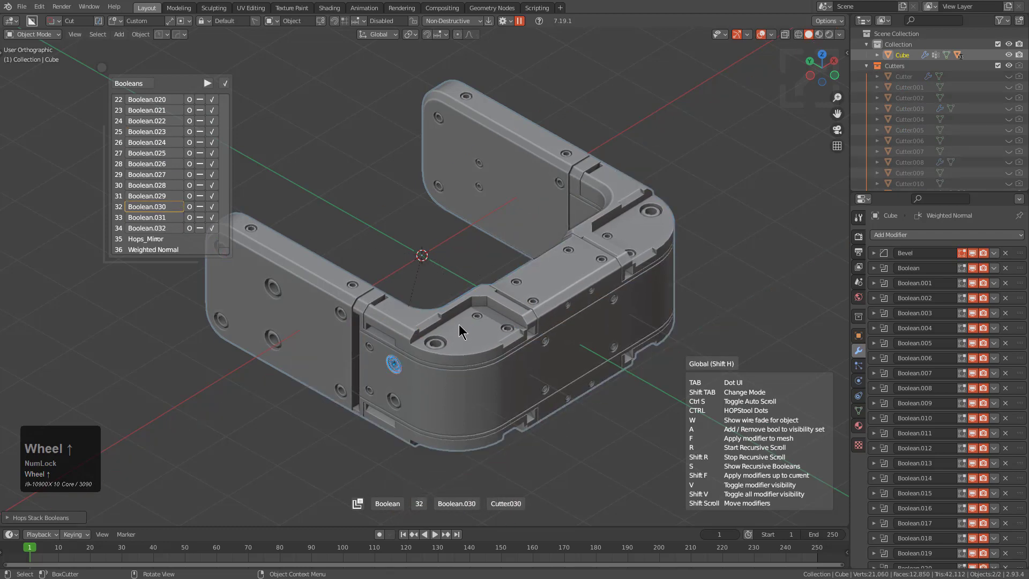
pyautogui.rightClick(459, 323)
# Restack the 33 Booleans into one node group and switch to the Geometry Nodes workspace.
pyautogui.press('q')
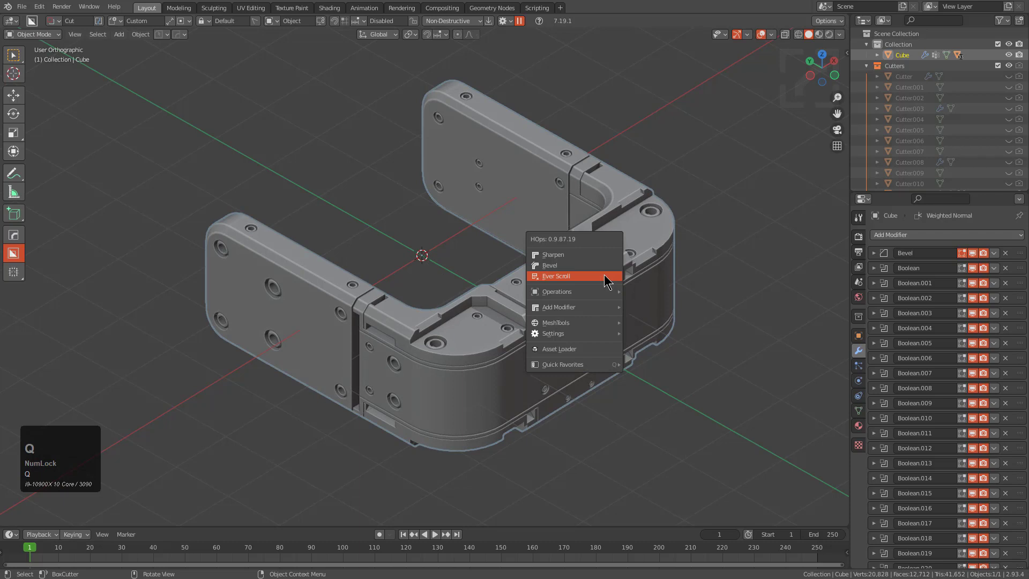
pyautogui.moveTo(574, 308)
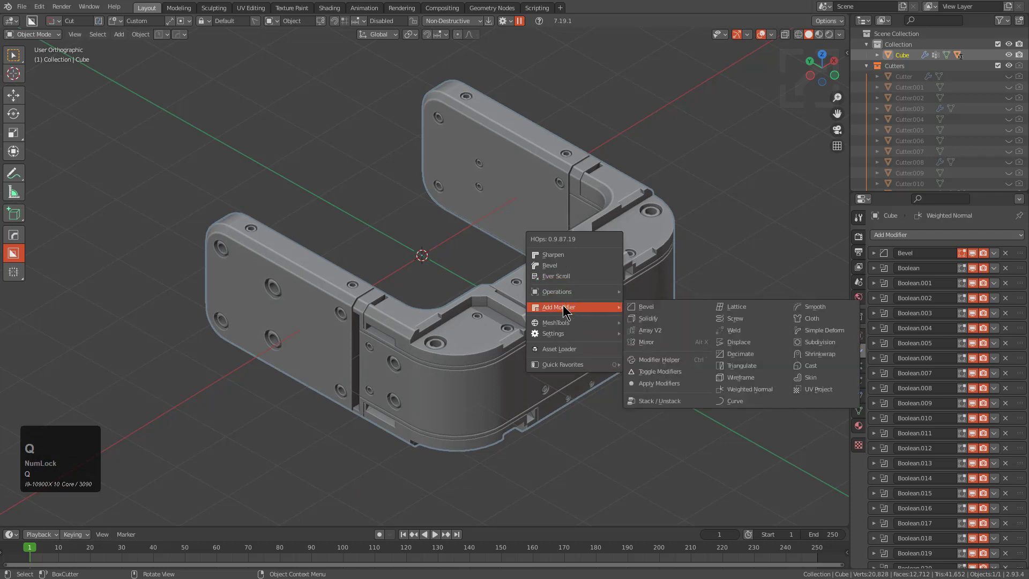
pyautogui.click(664, 402)
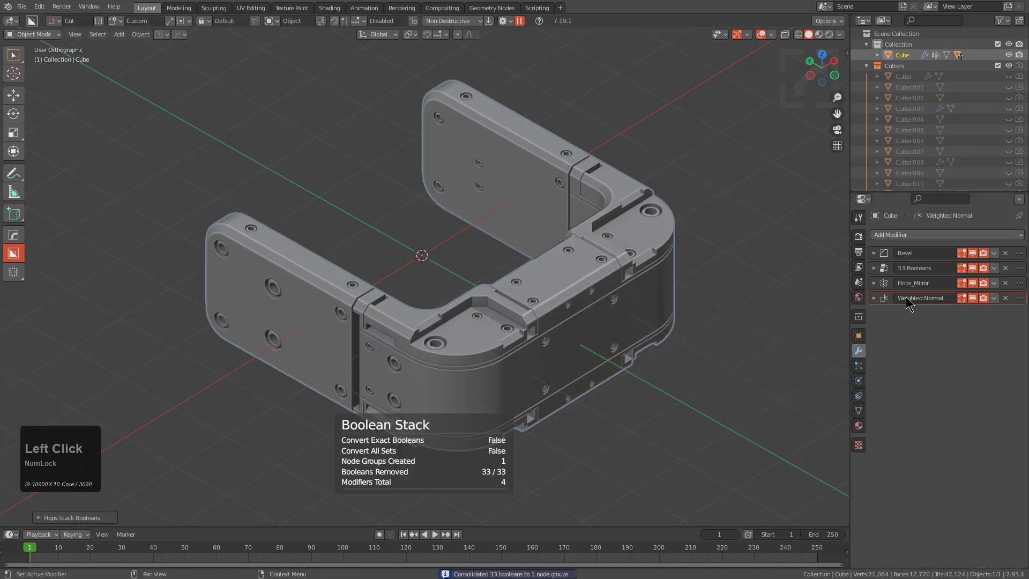
pyautogui.click(489, 8)
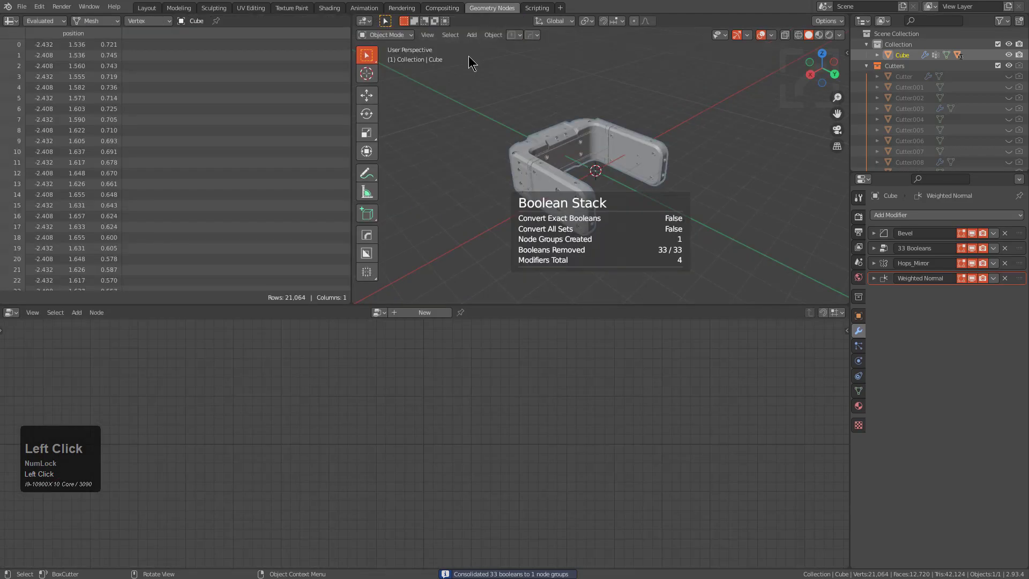
# Display the 33 Booleans node tree and frame its long row of Boolean nodes.
pyautogui.click(882, 249)
pyautogui.scroll(-3, 502, 455)
pyautogui.moveTo(502, 456); pyautogui.dragTo(536, 426, button='middle')
pyautogui.scroll(-3, 501, 420)
pyautogui.scroll(-3, 546, 427)
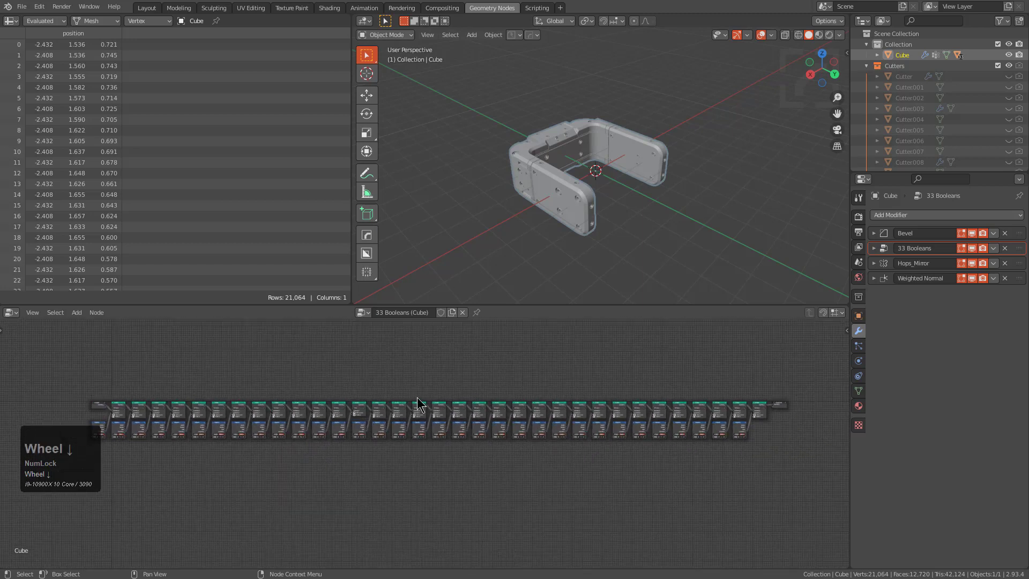
pyautogui.scroll(1, 343, 421)
pyautogui.moveTo(315, 424); pyautogui.dragTo(299, 425, button='middle')
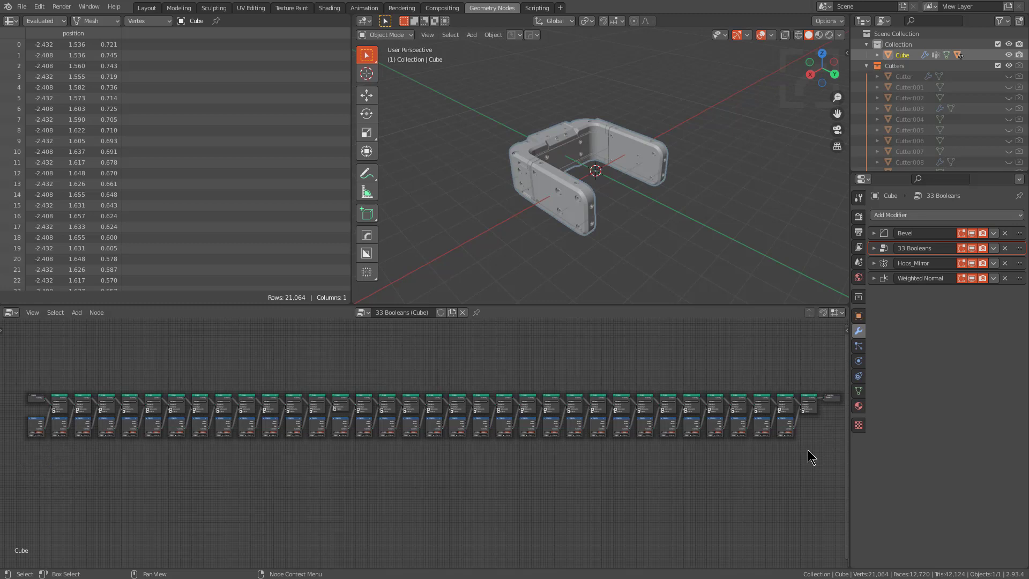
pyautogui.moveTo(547, 193); pyautogui.dragTo(471, 160, button='middle')
pyautogui.scroll(2, 628, 234)
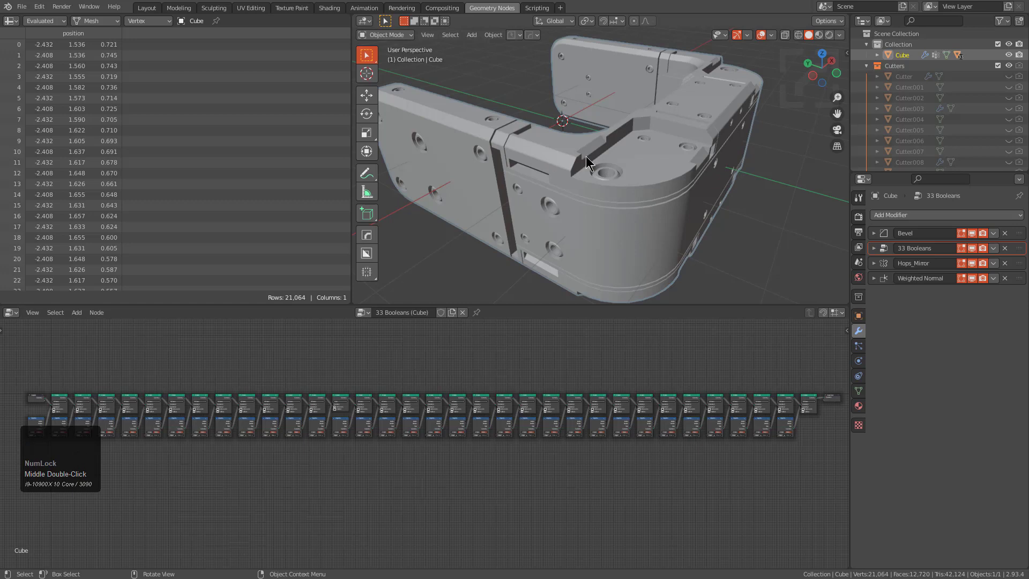